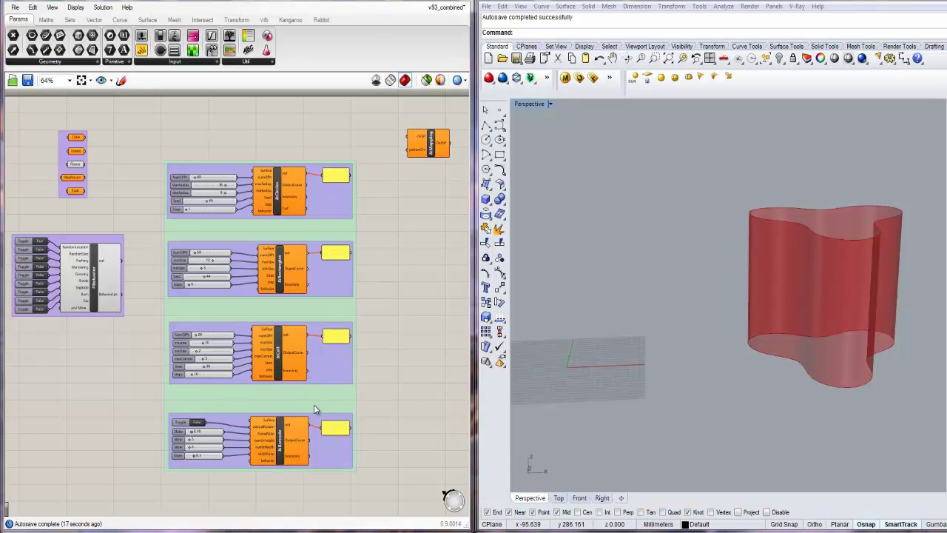
- Zoom and pan the canvas to show the Mapping component and the Circles and Rectangles groups
scroll(285, 208, "up", 3)
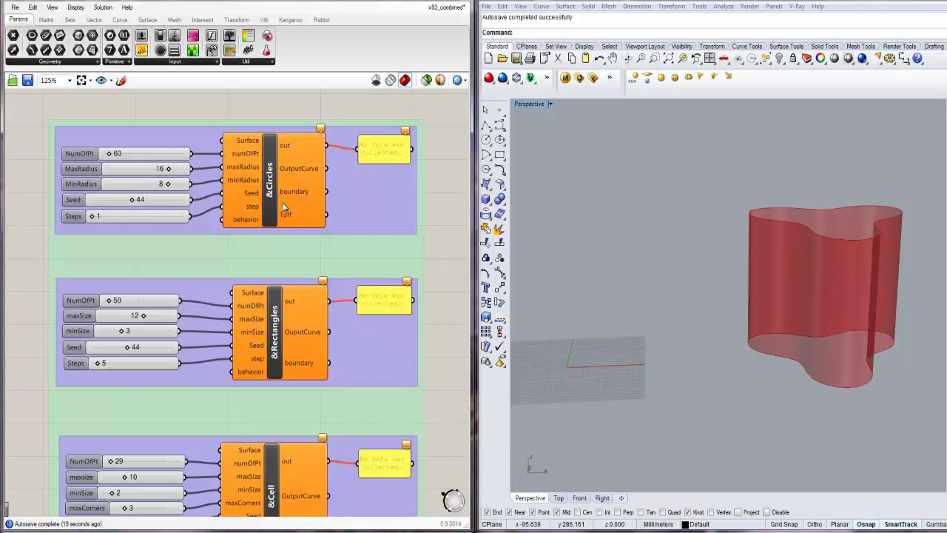
scroll(291, 303, "down", 1)
scroll(291, 303, "down", 3)
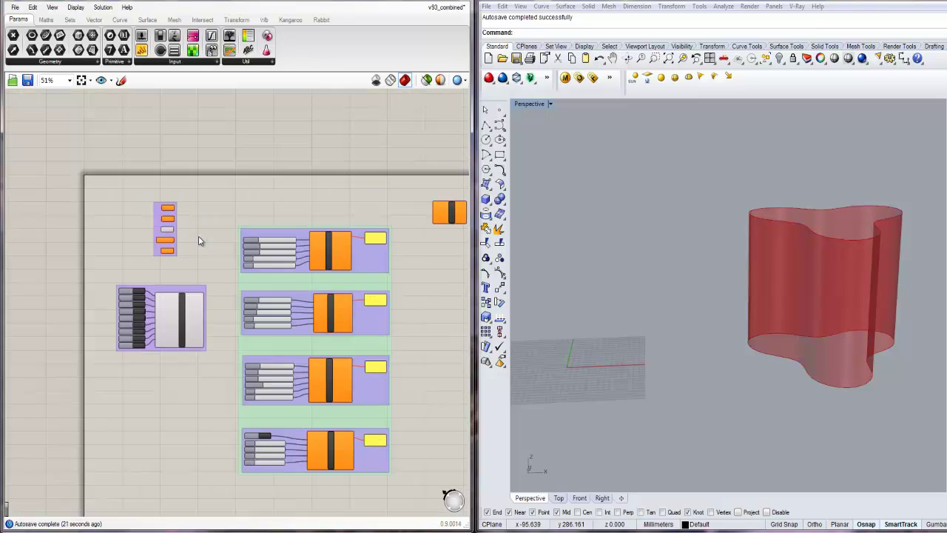
scroll(199, 241, "up", 3)
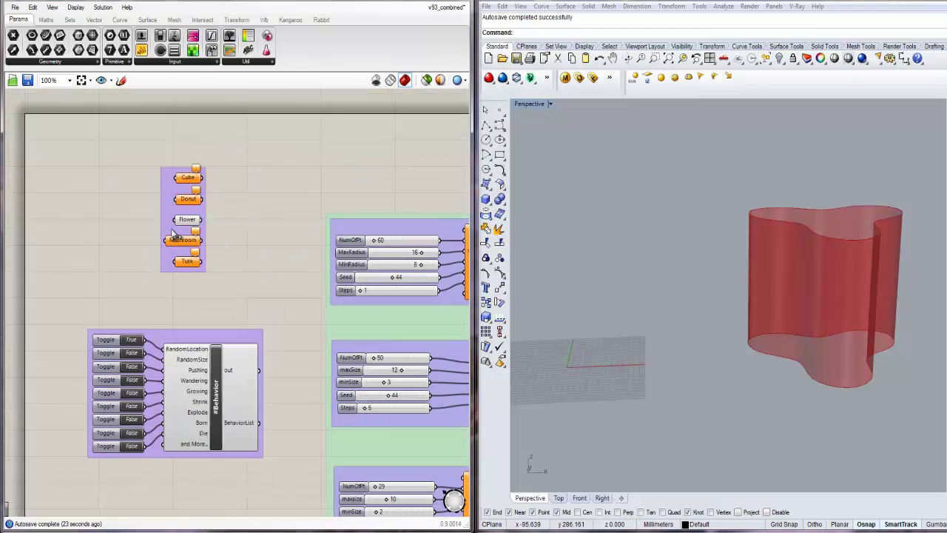
right_click_drag(172, 235, 161, 175)
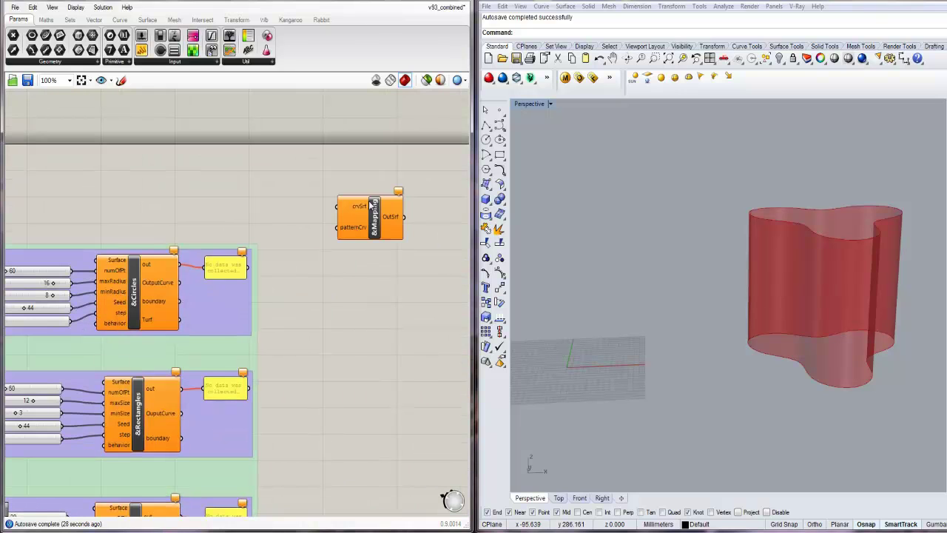
right_click_drag(316, 283, 388, 251)
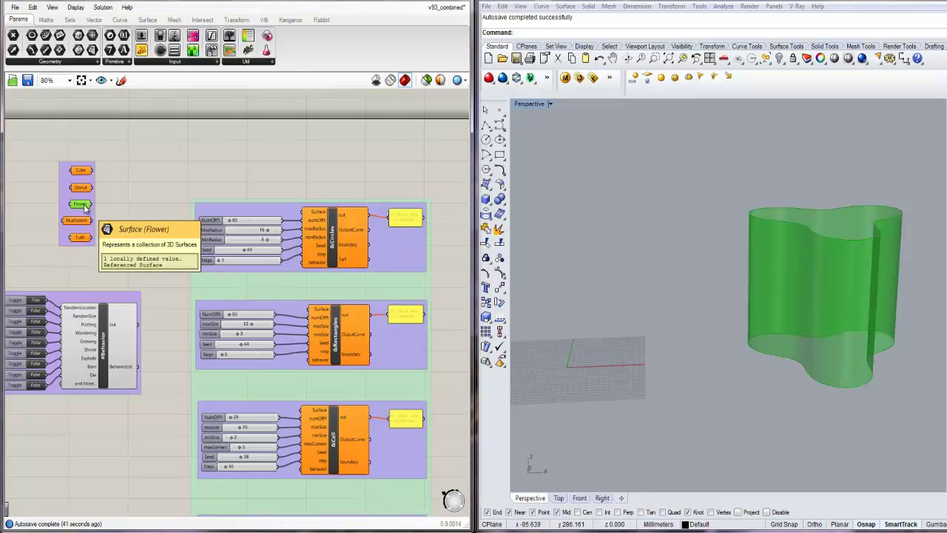
- Wire Flower into the Circles Surface input and BehaviorList into its behavior input, viewed from Top
left_click_drag(93, 207, 310, 215)
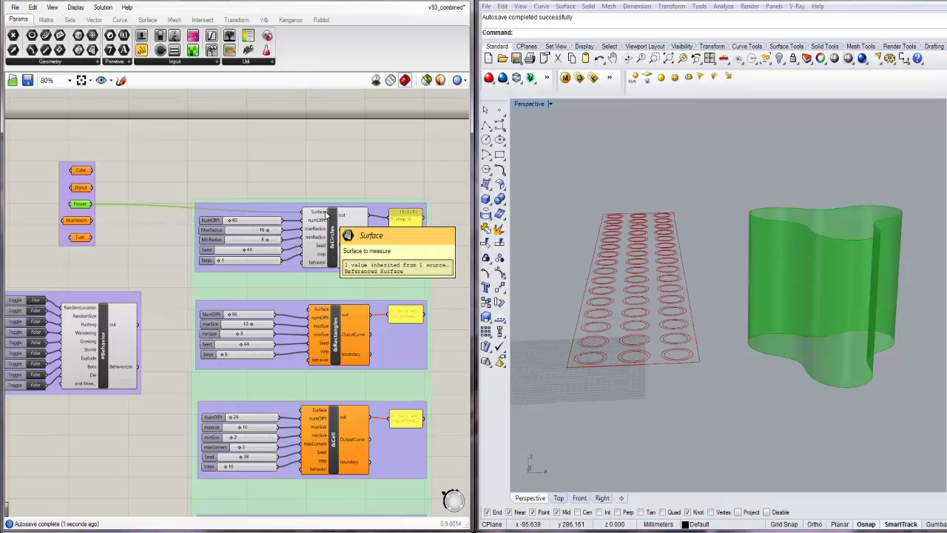
left_click(533, 104)
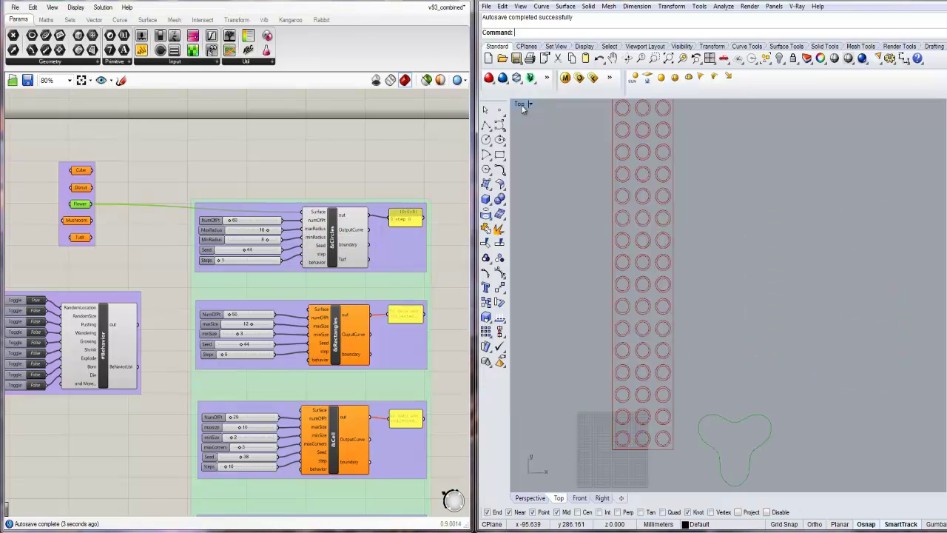
right_click_drag(586, 225, 587, 248)
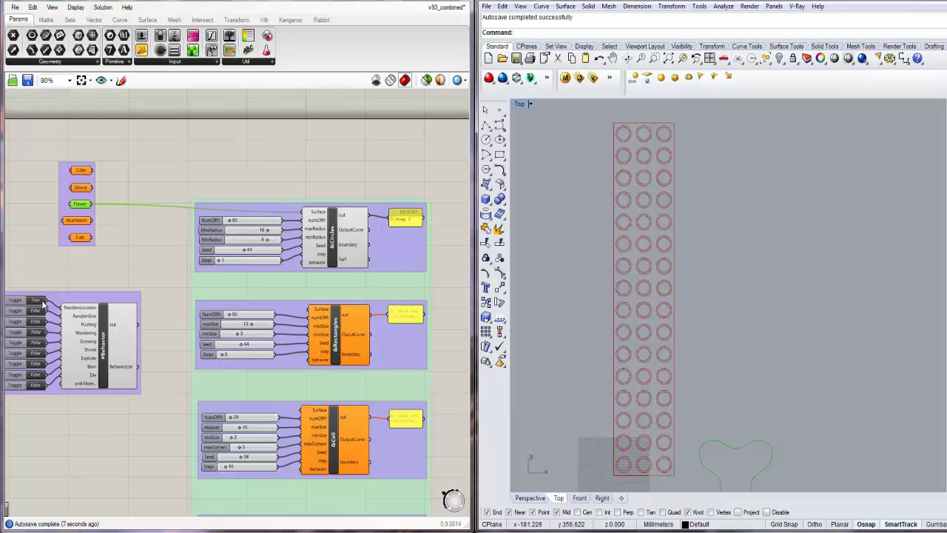
left_click_drag(145, 366, 302, 264)
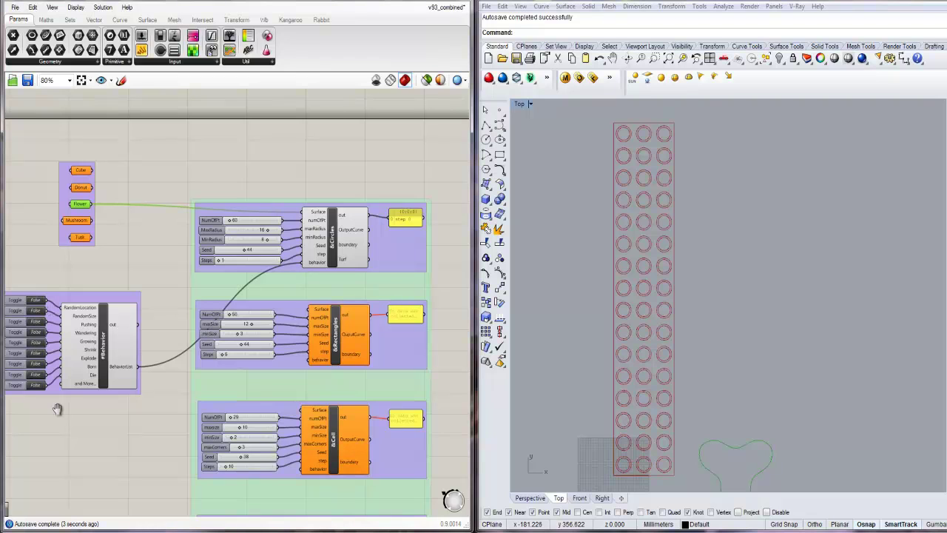
- Set the RandomLocation and RandomSize toggles to True and zoom in on the scattered circles
scroll(85, 352, "up", 3)
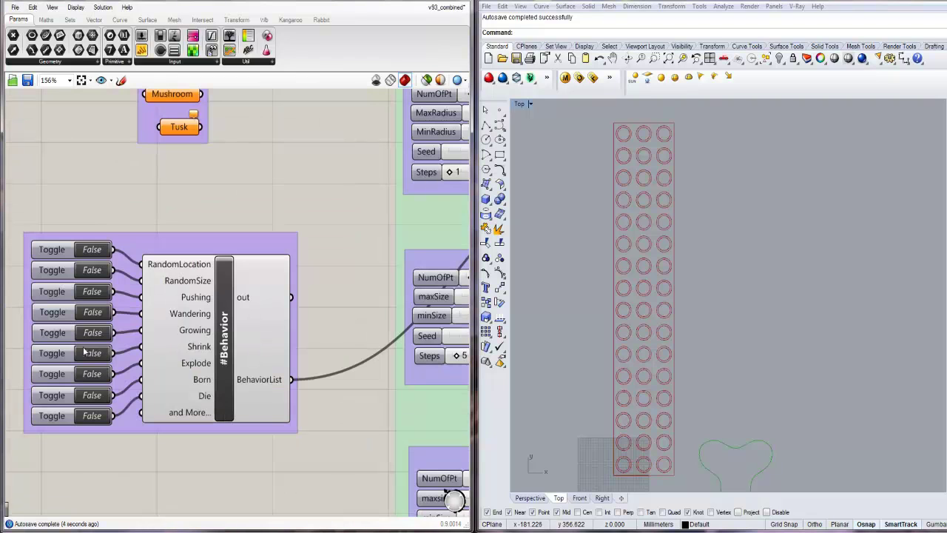
left_click(92, 250)
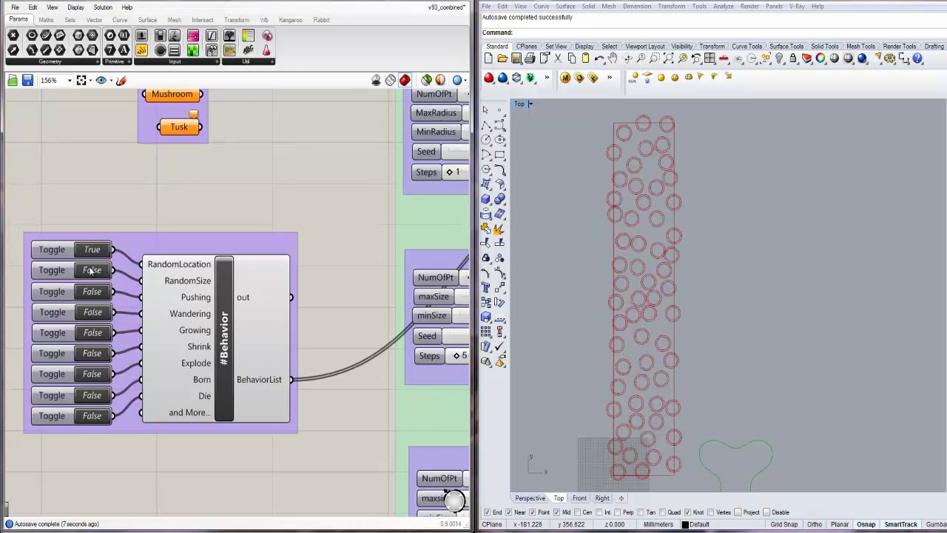
left_click(91, 271)
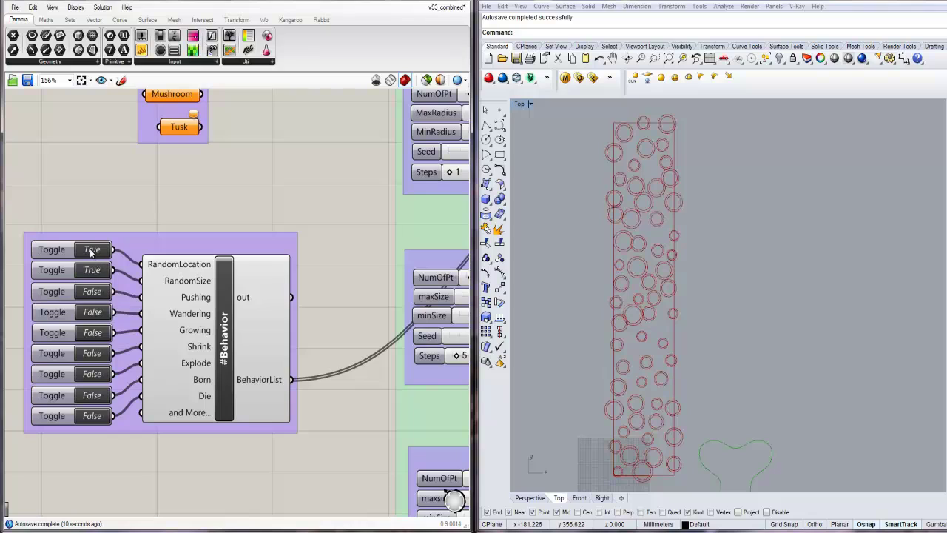
left_click(91, 250)
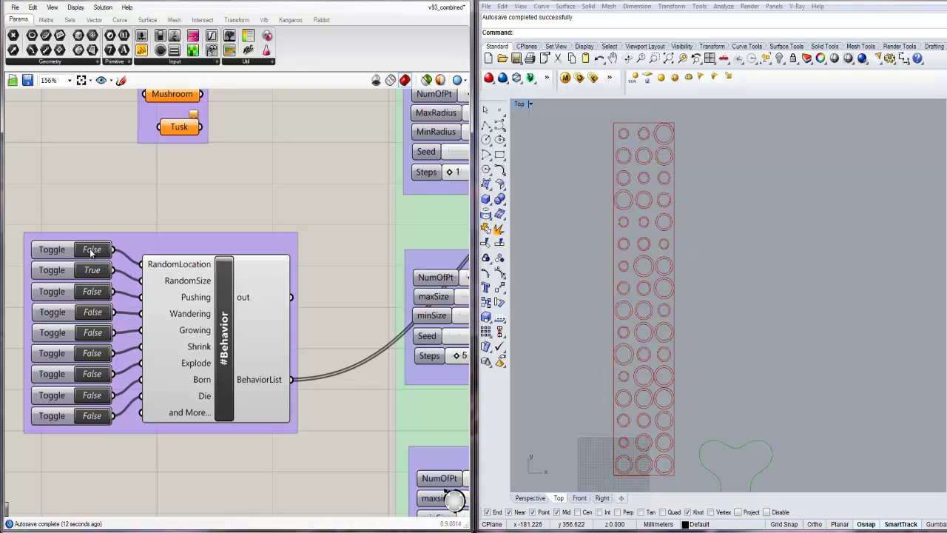
left_click(92, 250)
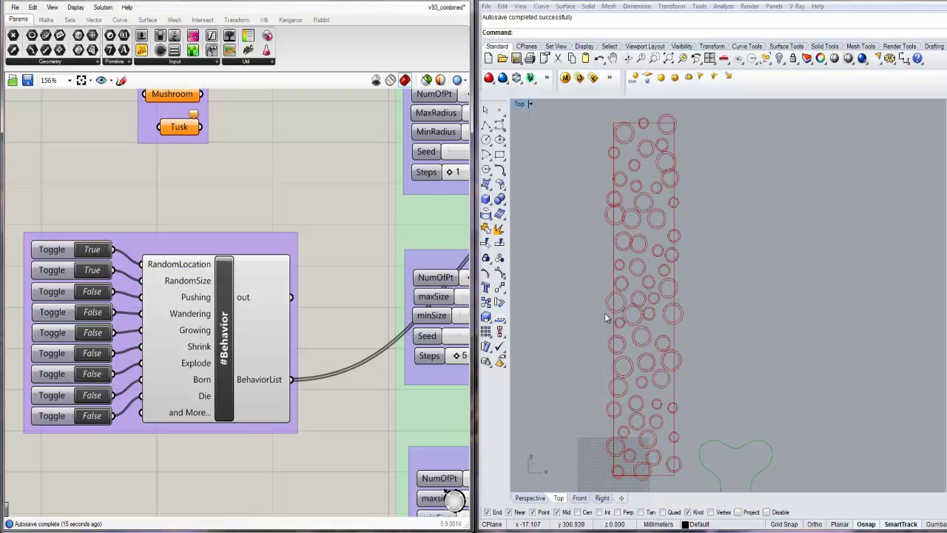
scroll(694, 271, "up", 3)
right_click_drag(694, 271, 628, 257)
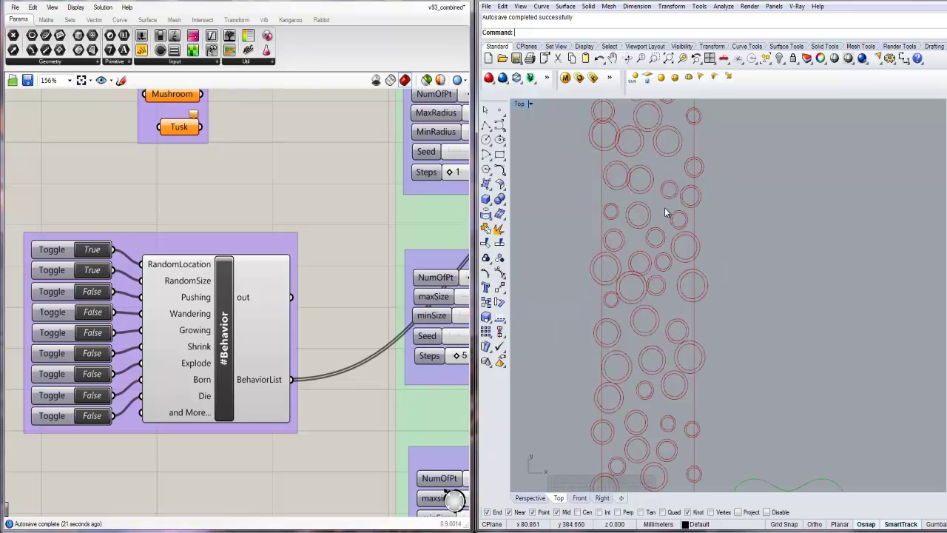
right_click_drag(672, 344, 683, 360)
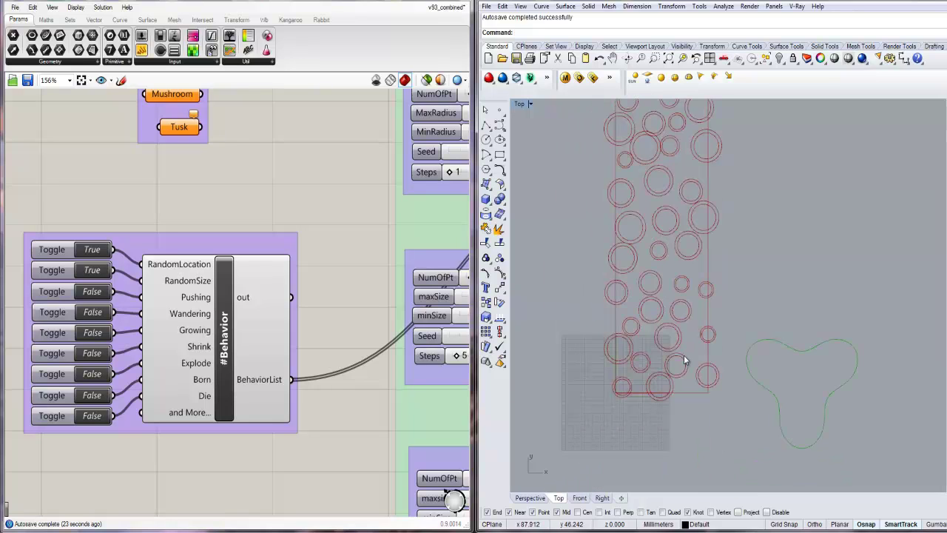
scroll(650, 279, "up", 5)
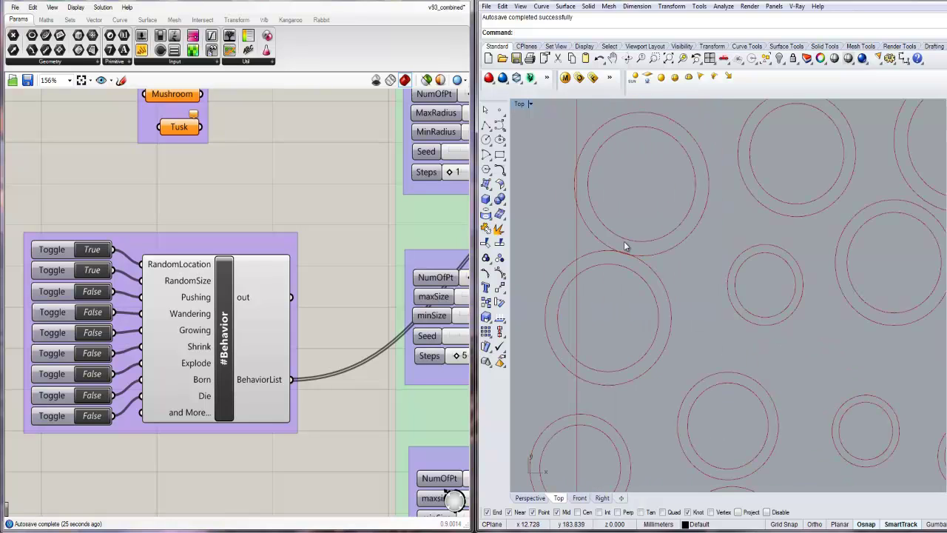
- Set the Pushing toggle to True and inspect the pushed-apart circles in the Top view
scroll(290, 215, "down", 4)
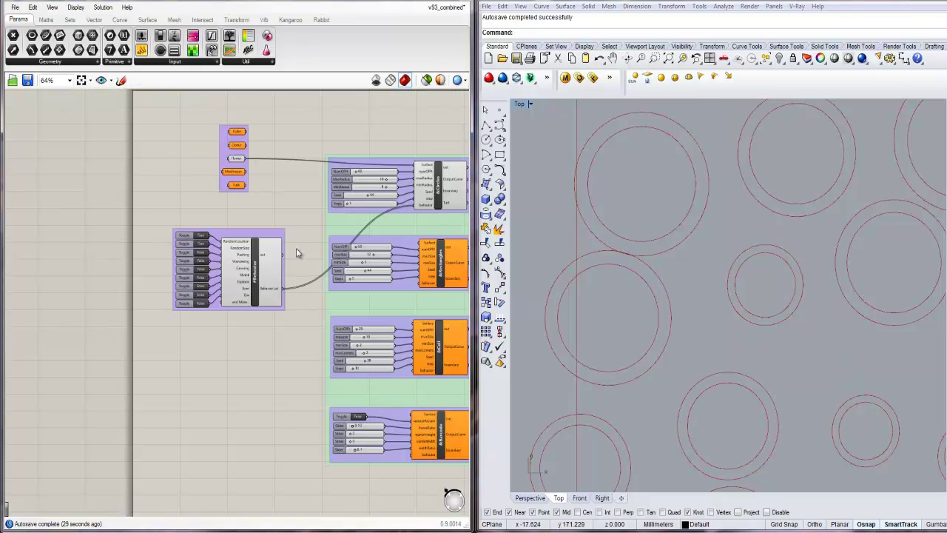
scroll(683, 250, "down", 10)
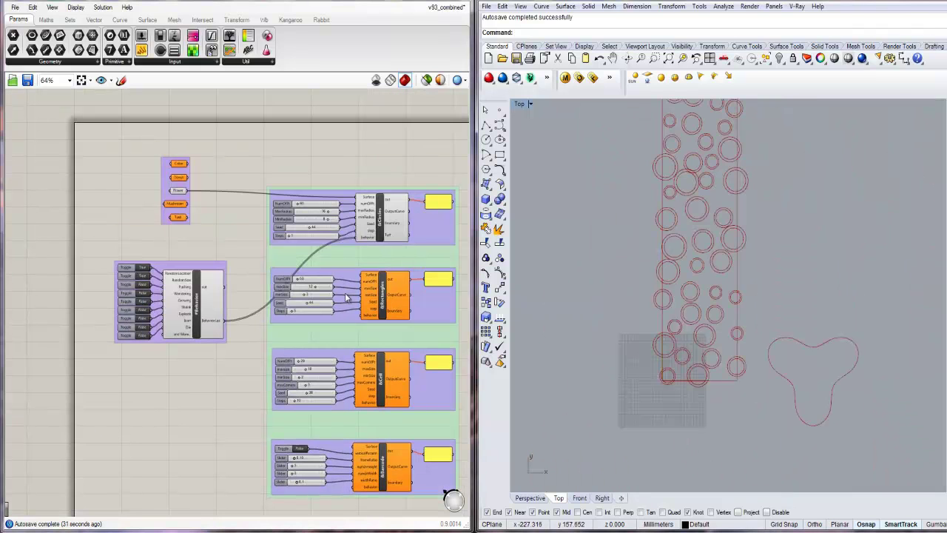
scroll(176, 295, "up", 5)
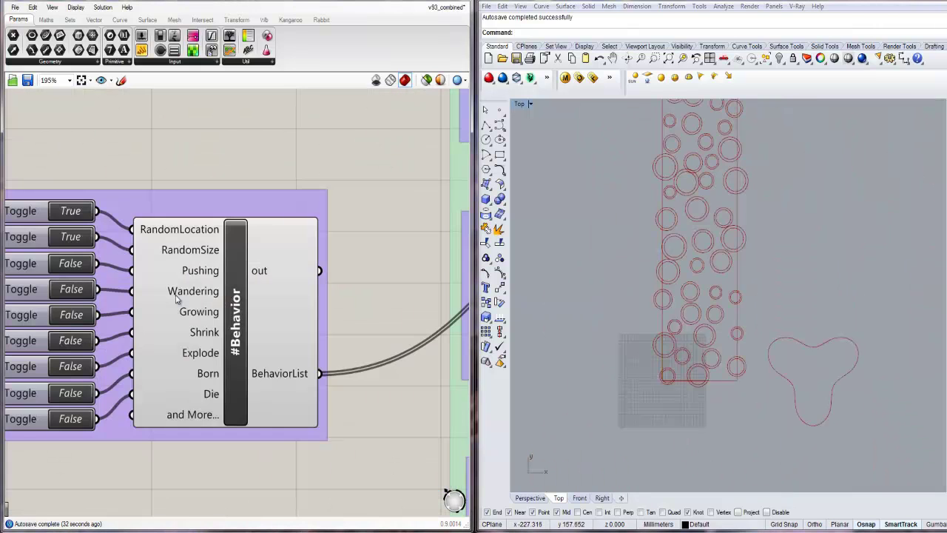
double_click(76, 269)
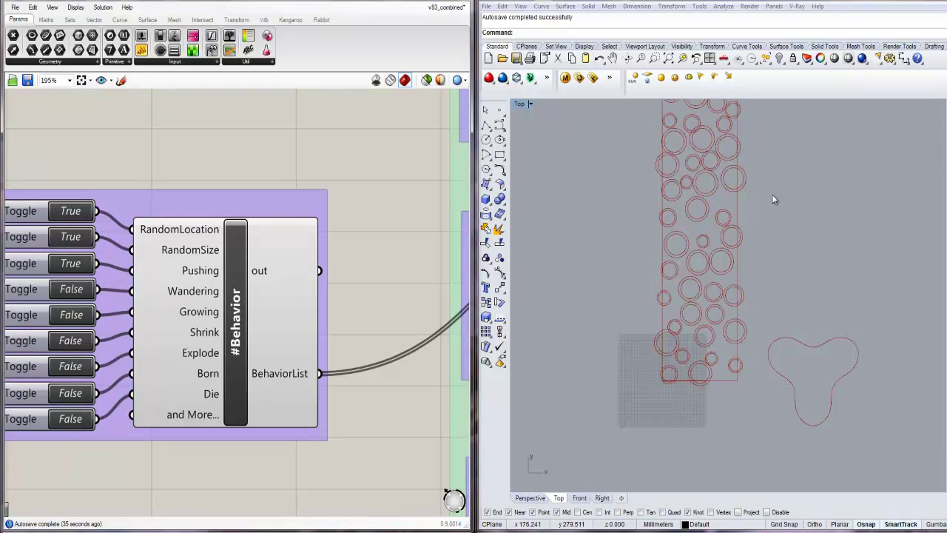
key("Up")
key("Up")
right_click_drag(776, 224, 779, 301)
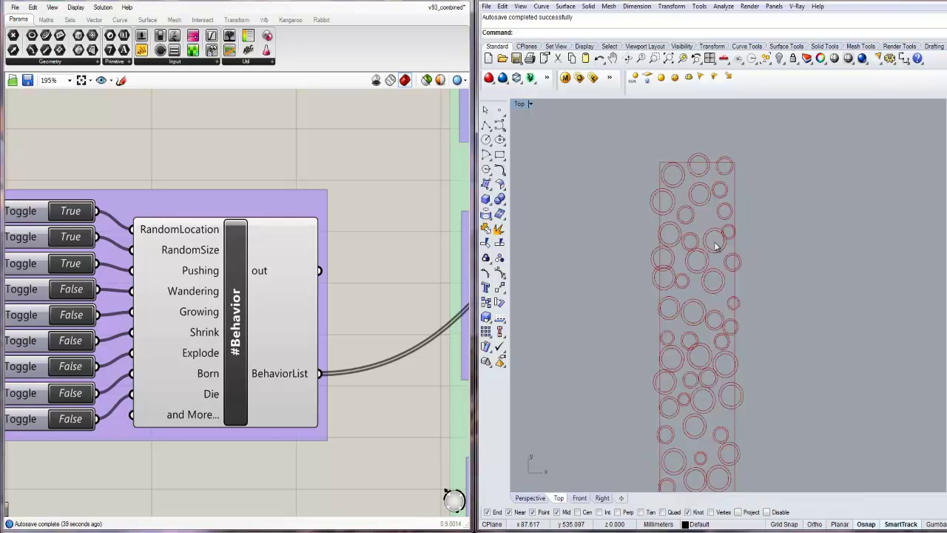
scroll(715, 247, "up", 4)
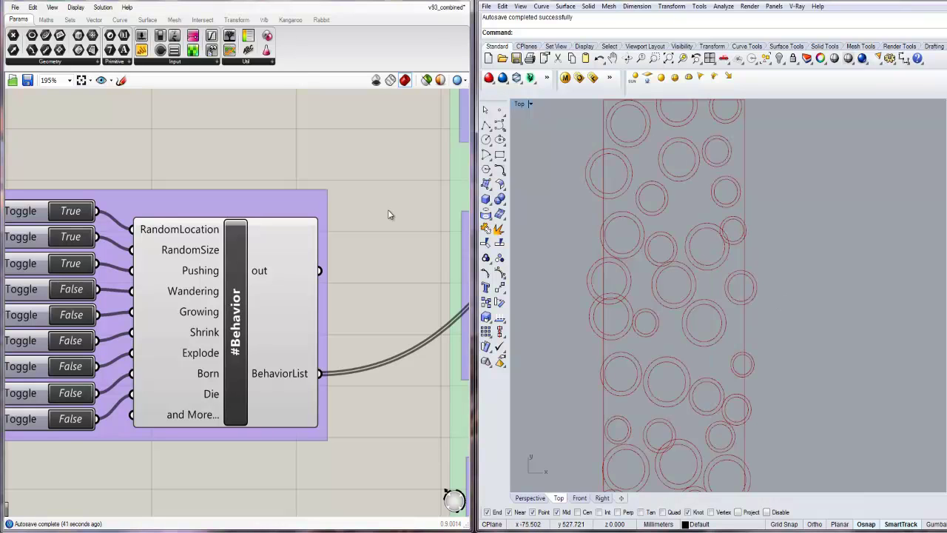
scroll(290, 238, "down", 5)
scroll(290, 233, "up", 4)
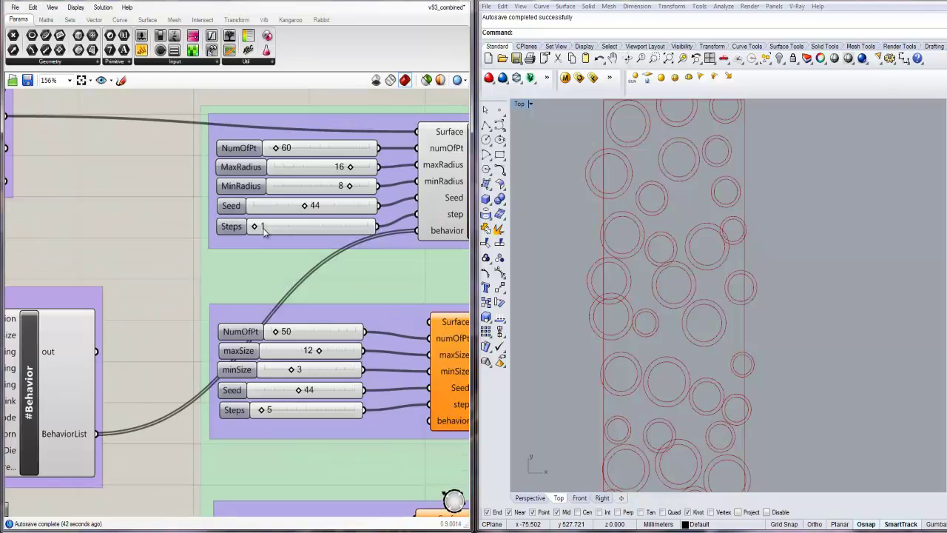
right_click_drag(169, 235, 85, 236)
- Set the Circles Steps slider to 50 and bring the output panels into view
left_click(178, 228)
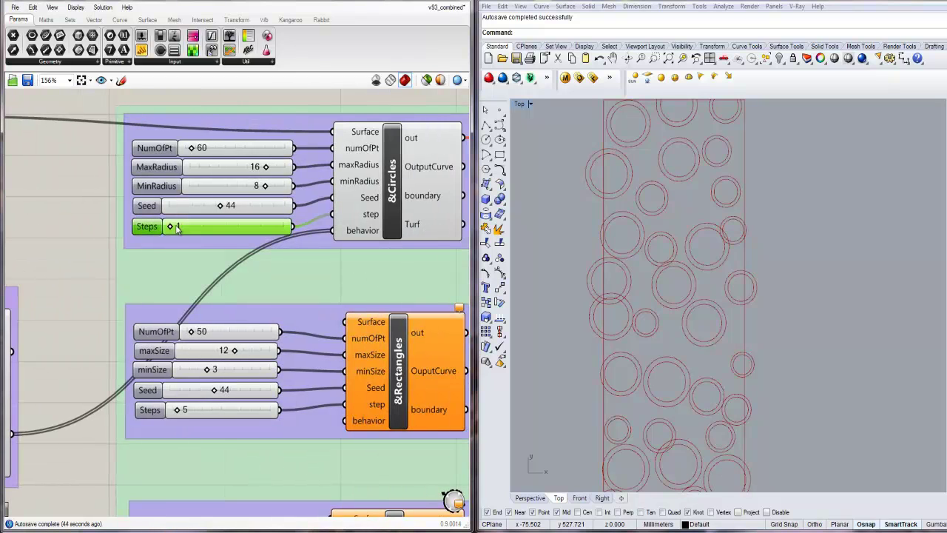
double_click(177, 228)
type("50")
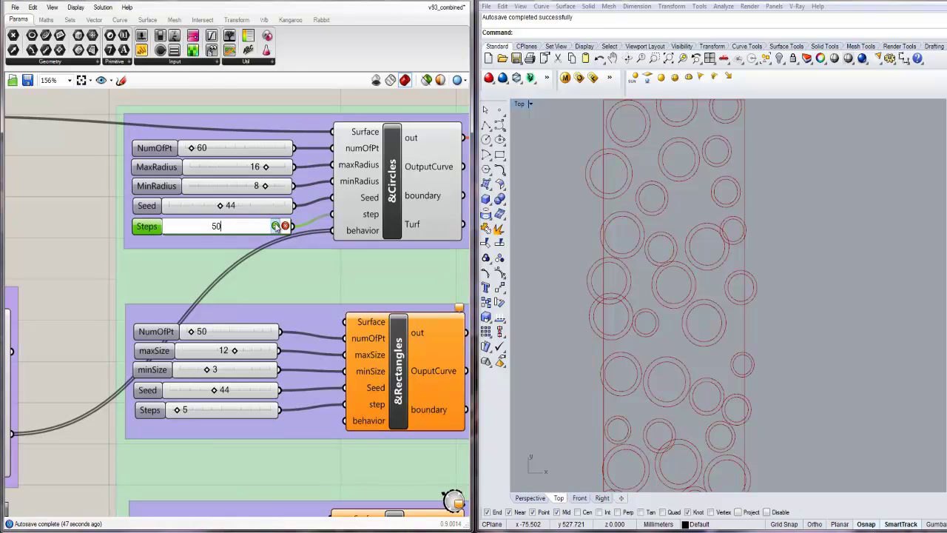
left_click(275, 226)
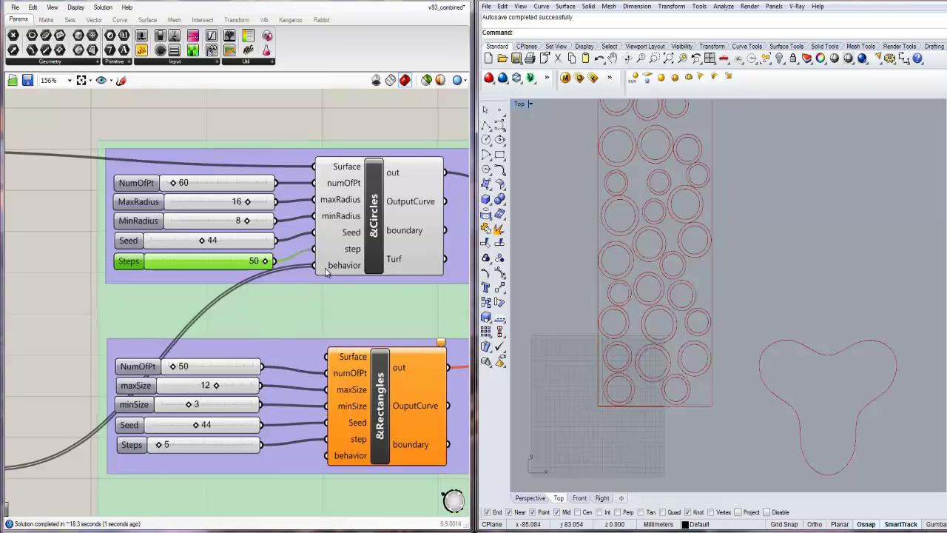
right_click_drag(410, 289, 267, 290)
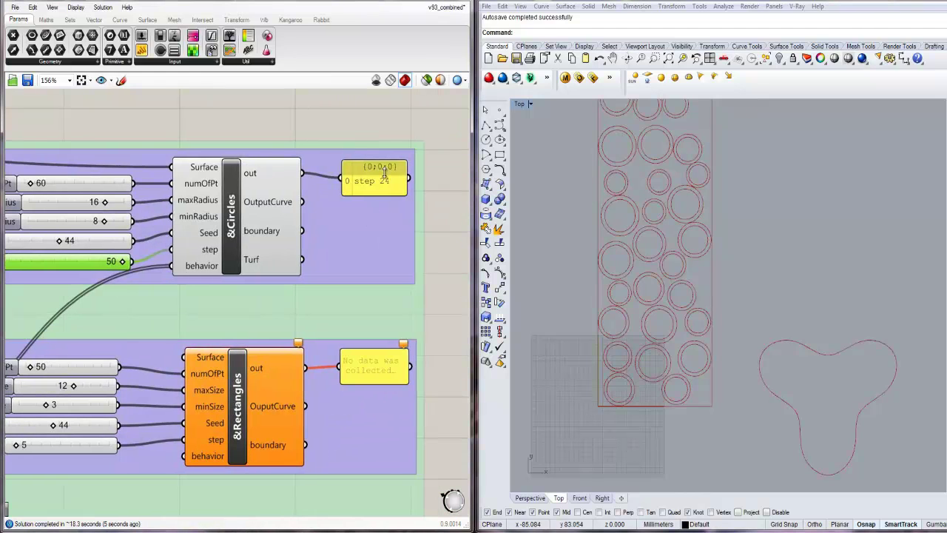
scroll(382, 222, "down", 1)
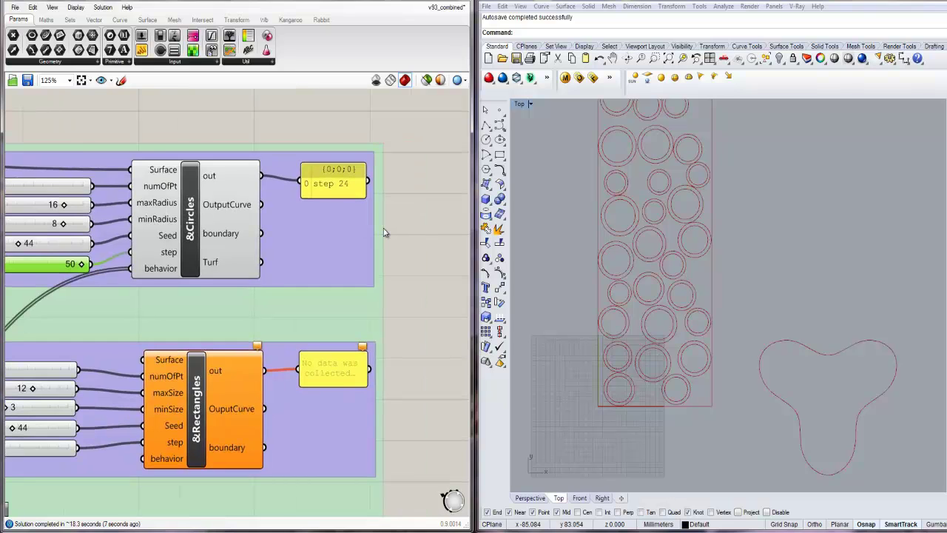
- Maximize the Perspective viewport and hide the Plane parameter's preview
scroll(383, 230, "down", 4)
double_click(521, 106)
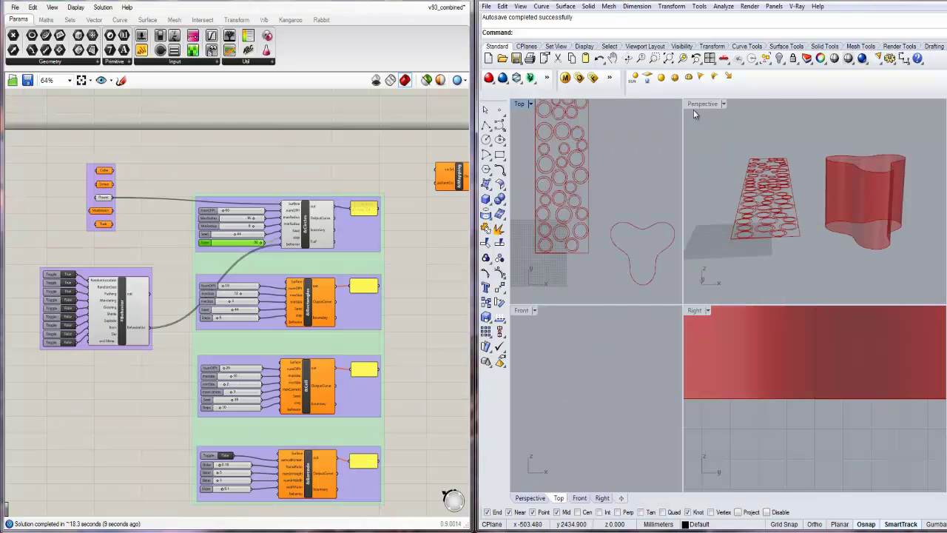
double_click(693, 109)
left_click(105, 198)
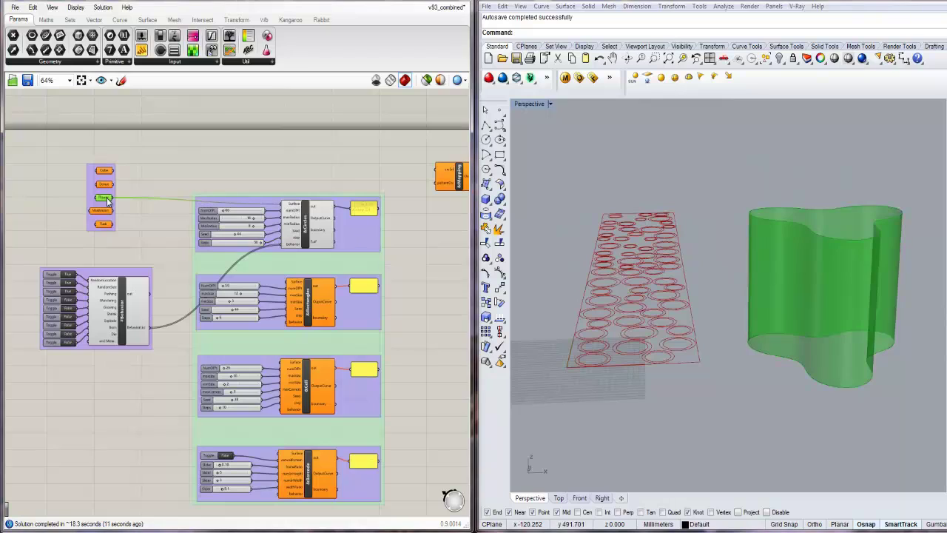
middle_click(107, 198)
left_click(139, 165)
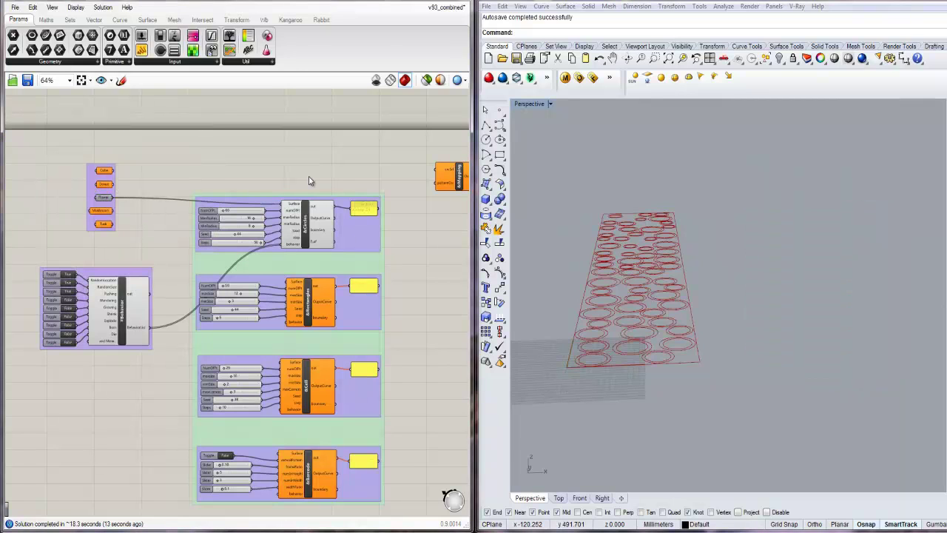
- Wire Plane and the Circles OutputCurve into the Mapping component, then orbit to the perforated surface
left_click_drag(114, 197, 438, 172)
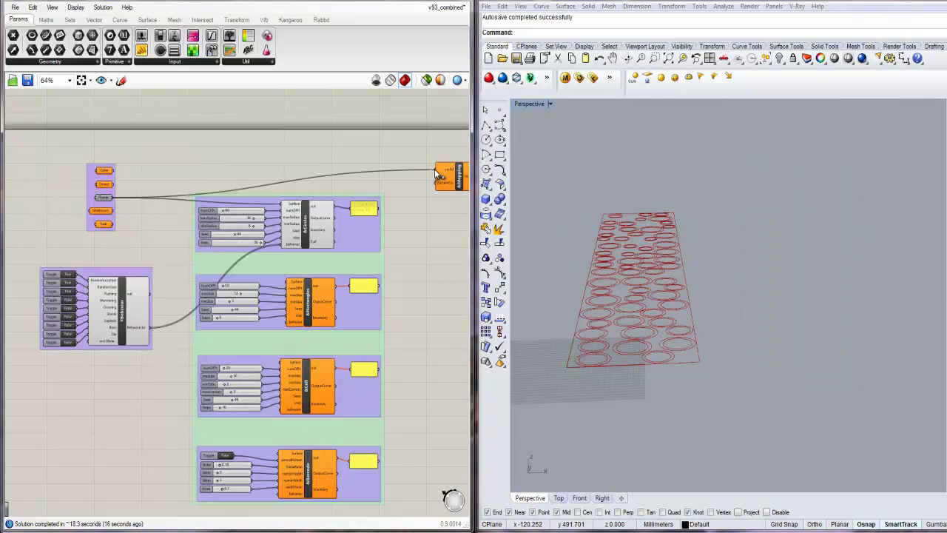
left_click_drag(334, 218, 435, 183)
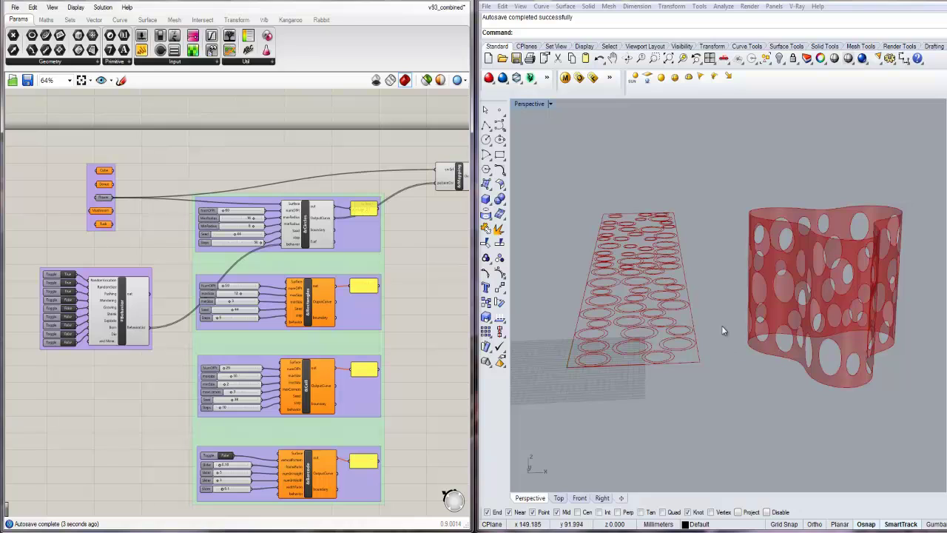
right_click_drag(723, 331, 692, 279)
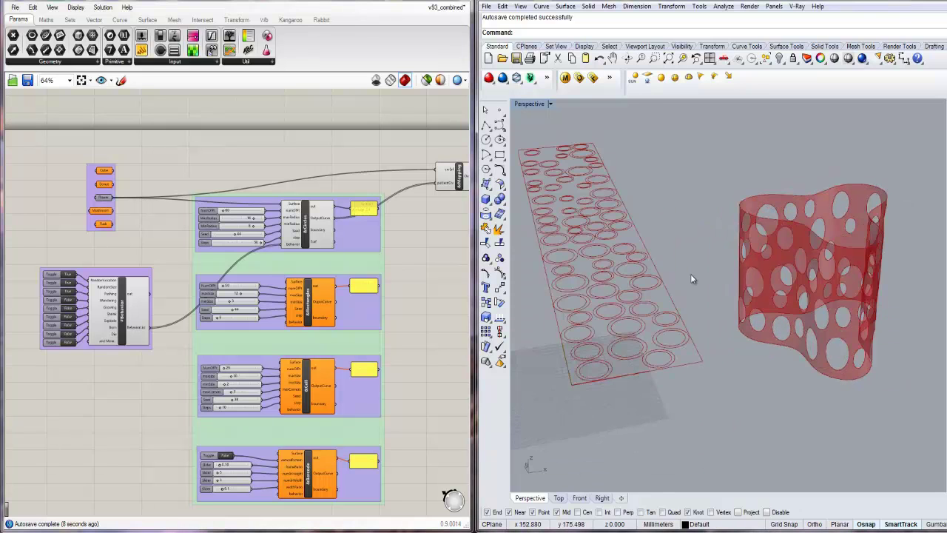